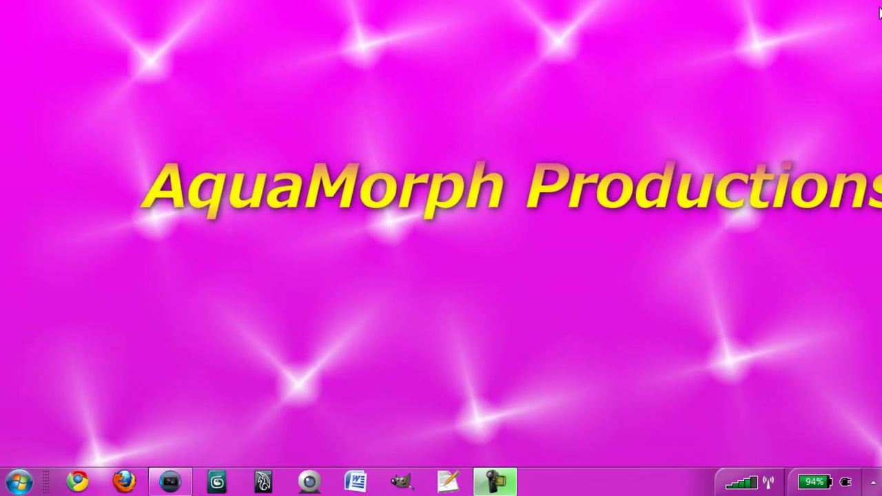
Import every file in the Brickfilm Editing folder, including 4x3.wmv and the Picture stills, as project media
{"action": "left_click", "coordinate": [170, 481]}
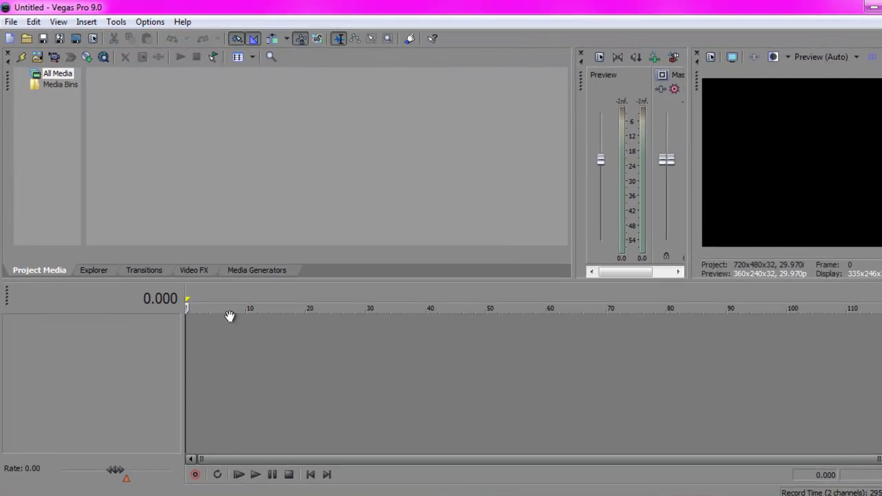
{"action": "left_click", "coordinate": [11, 22]}
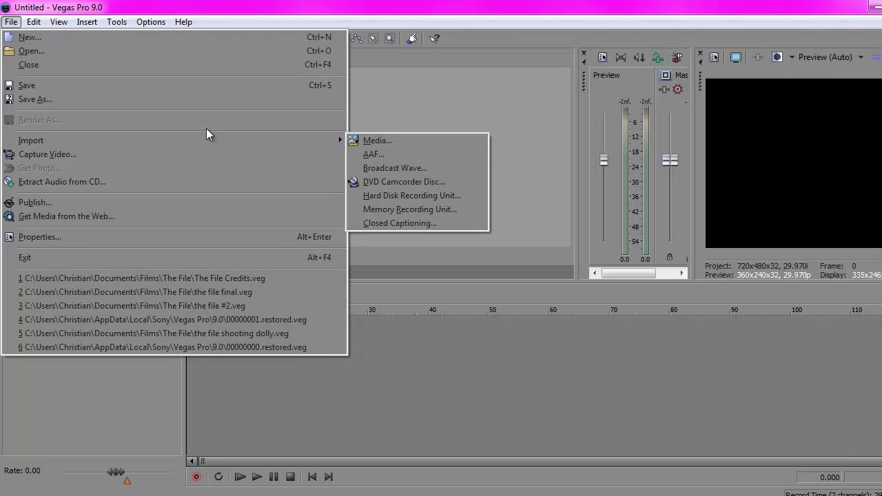
{"action": "left_click", "coordinate": [366, 140]}
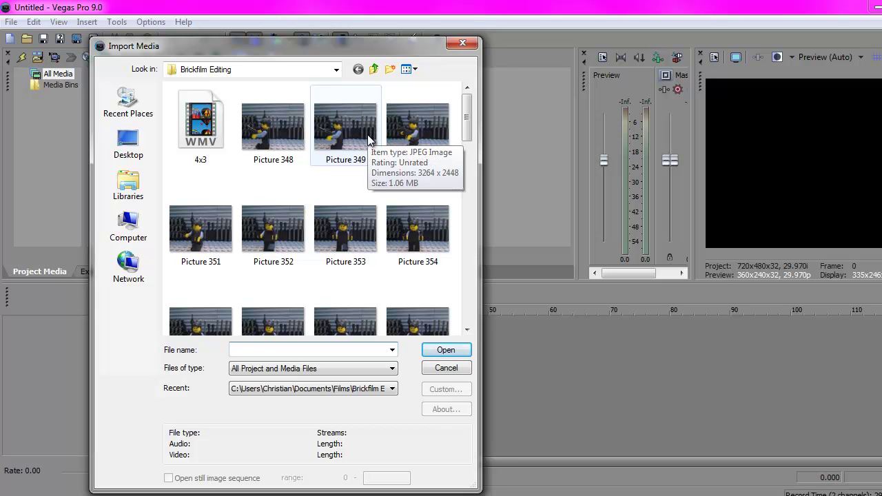
{"action": "left_click", "coordinate": [369, 146]}
{"action": "key", "text": "ctrl+a"}
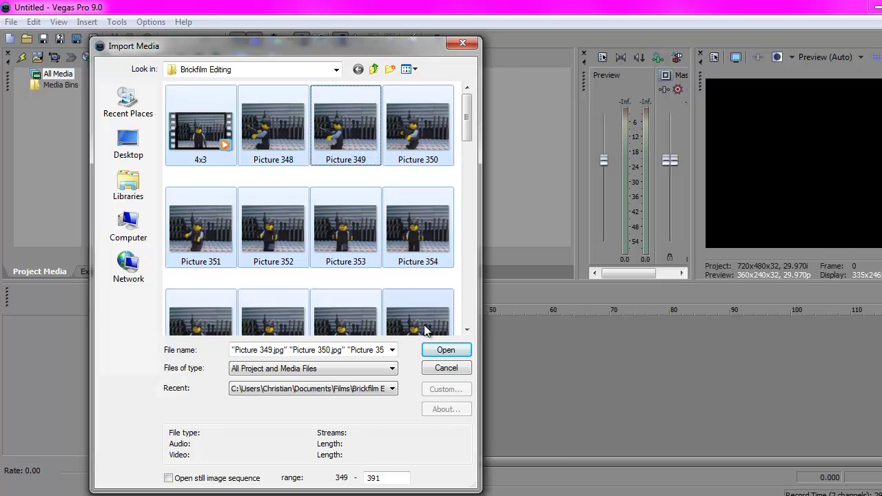
{"action": "left_click", "coordinate": [429, 351]}
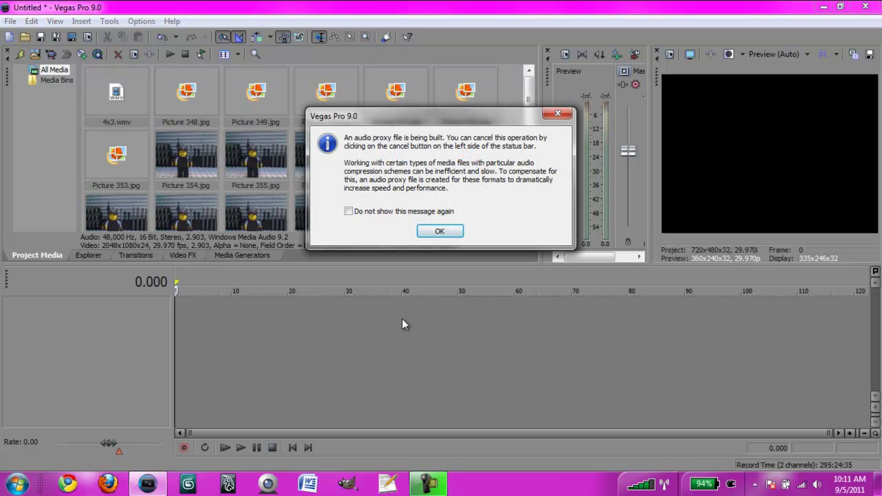
Dismiss the audio proxy notice and select all items in Project Media
{"action": "key", "text": "Return"}
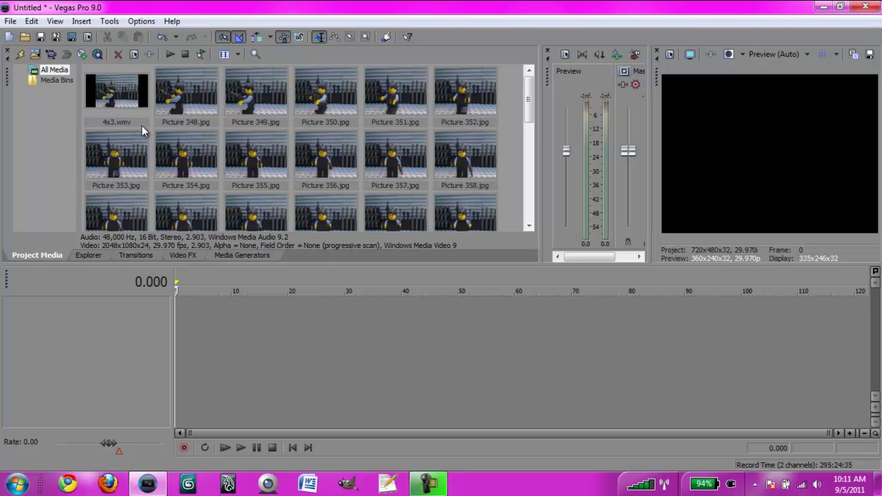
{"action": "left_click_drag", "start_coordinate": [141, 125], "coordinate": [499, 220]}
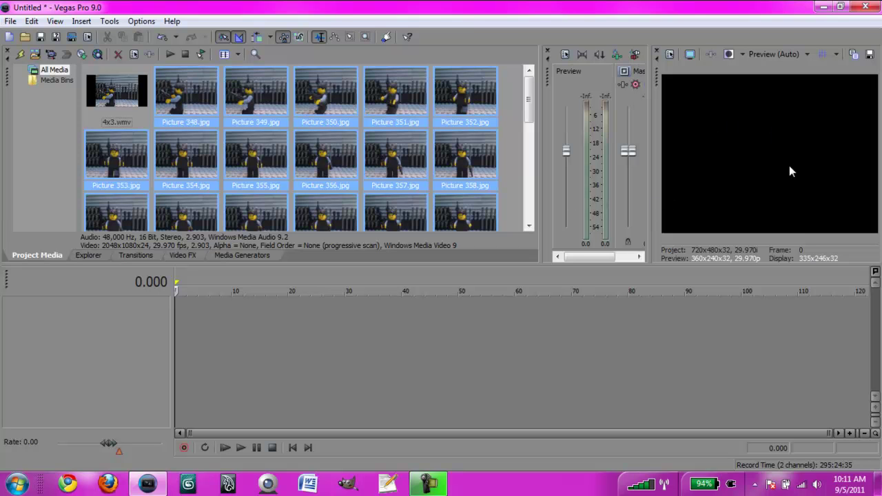
{"action": "key", "text": "ctrl+a"}
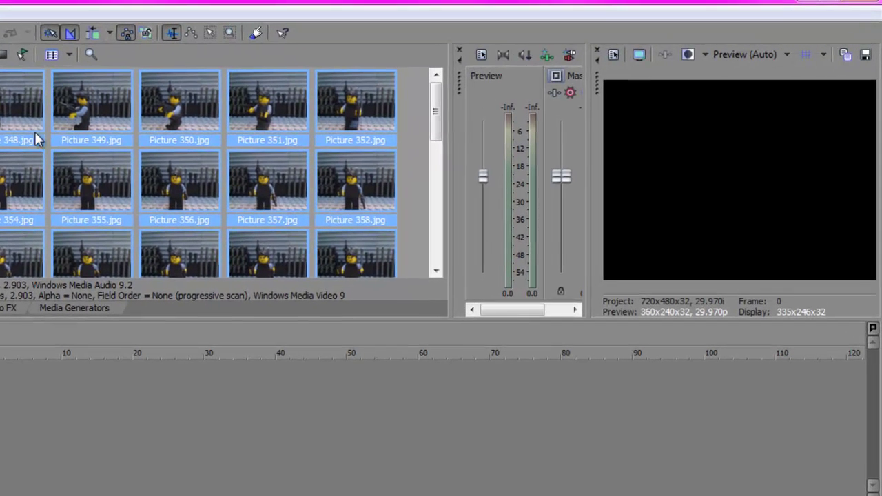
Set the project video template to HD 1080-60i (1920x1080, 29.970 fps)
{"action": "left_click", "coordinate": [611, 54]}
{"action": "left_click", "coordinate": [410, 104]}
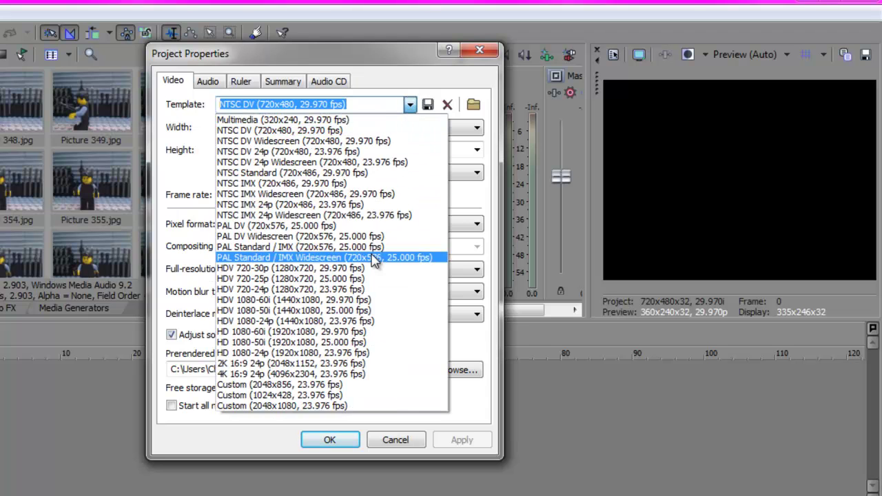
{"action": "left_click", "coordinate": [358, 335]}
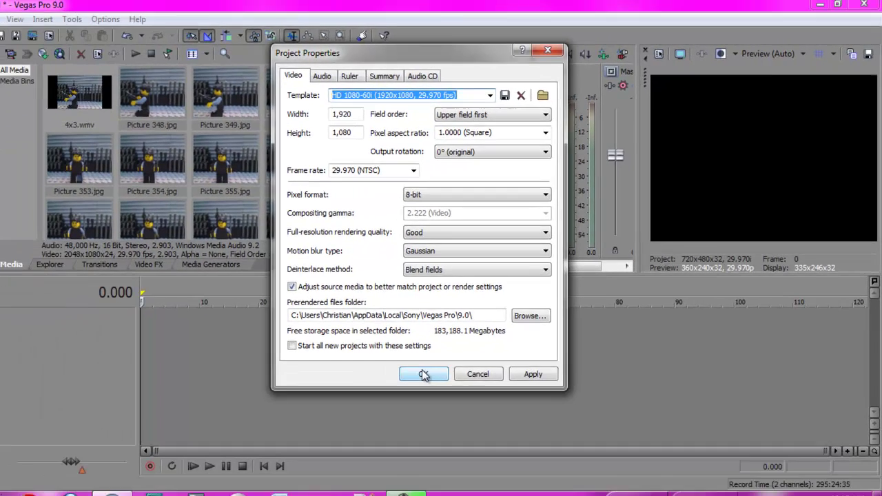
{"action": "left_click", "coordinate": [423, 374]}
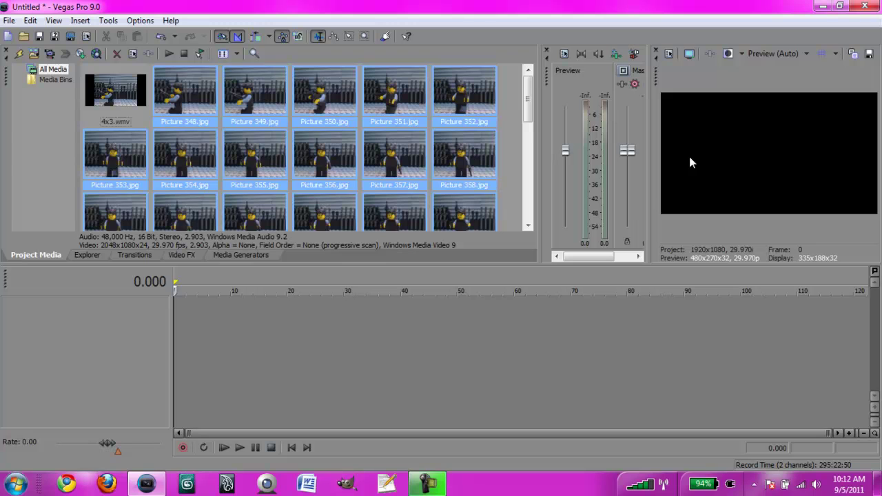
Drop the selected Picture stills at the timeline start and switch that track to 3D Source Alpha compositing
{"action": "left_click_drag", "start_coordinate": [196, 96], "coordinate": [169, 321]}
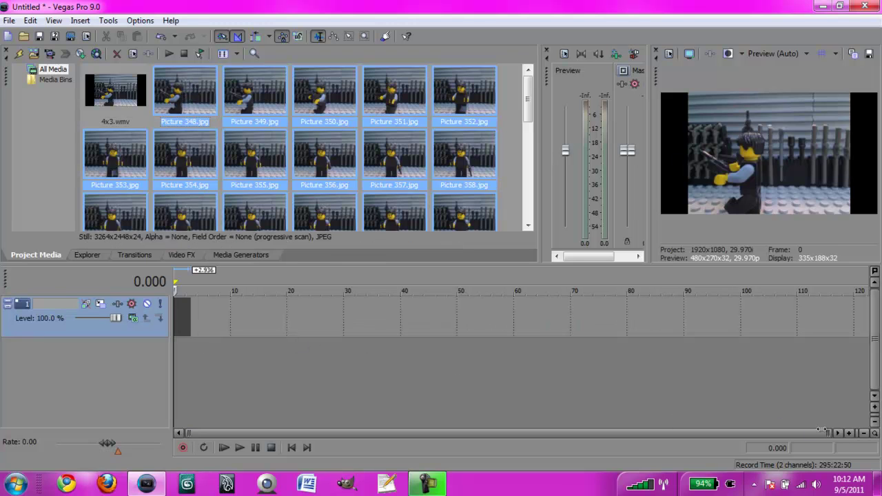
{"action": "left_click_drag", "start_coordinate": [822, 432], "coordinate": [221, 432]}
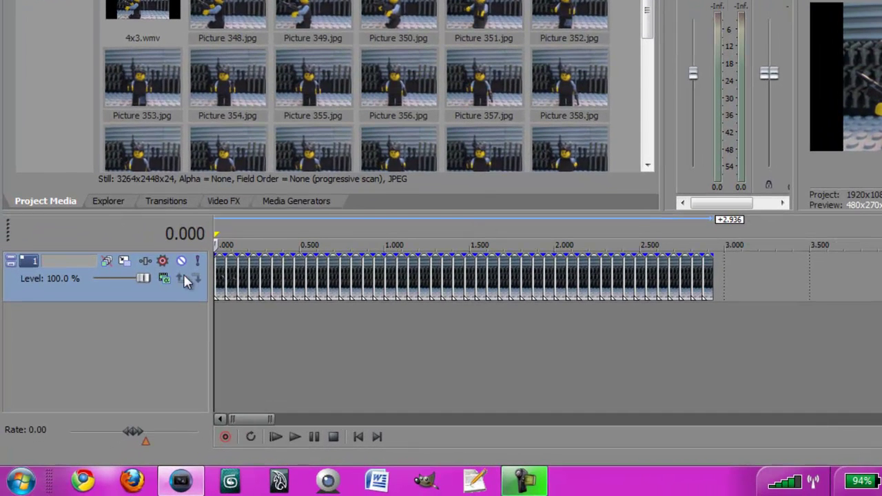
{"action": "left_click", "coordinate": [164, 278]}
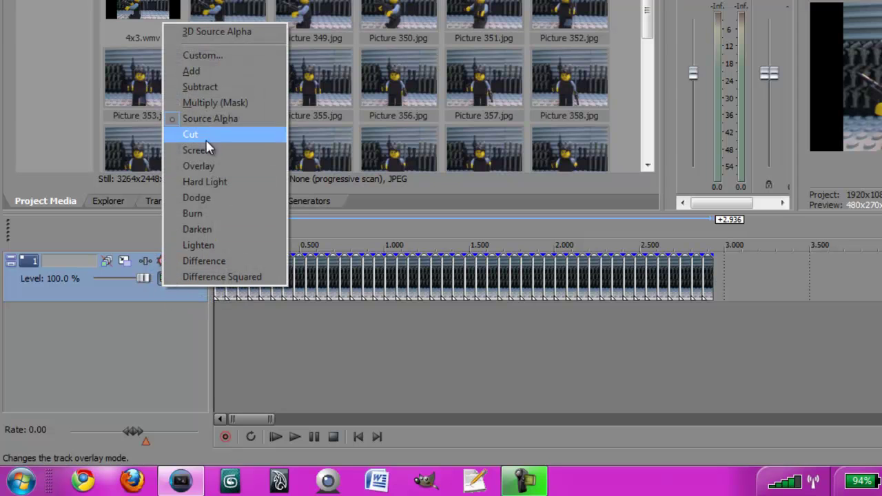
{"action": "left_click", "coordinate": [222, 32]}
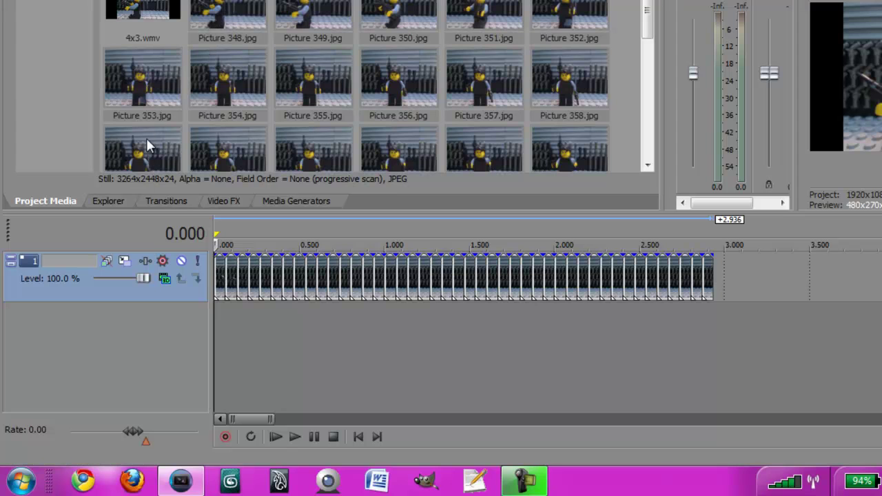
Scale Track 1's motion frame about its centre to roughly 2,577 × 1,449
{"action": "left_click", "coordinate": [126, 262]}
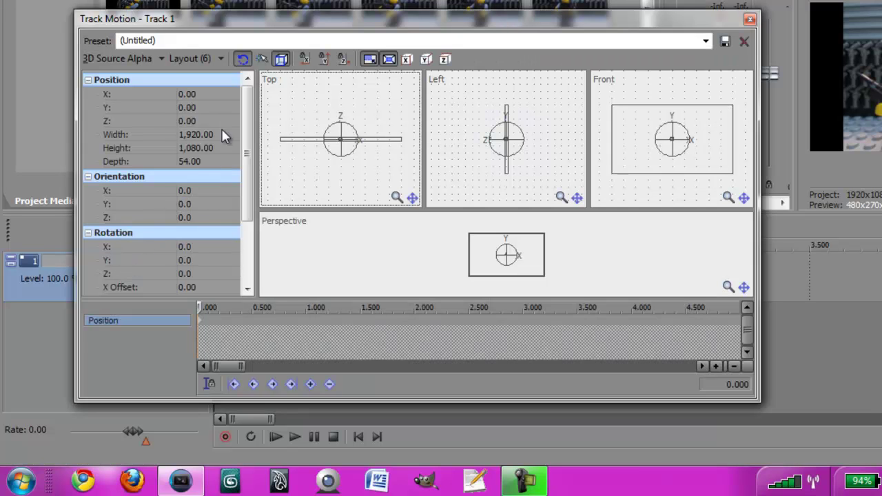
{"action": "left_click", "coordinate": [388, 60]}
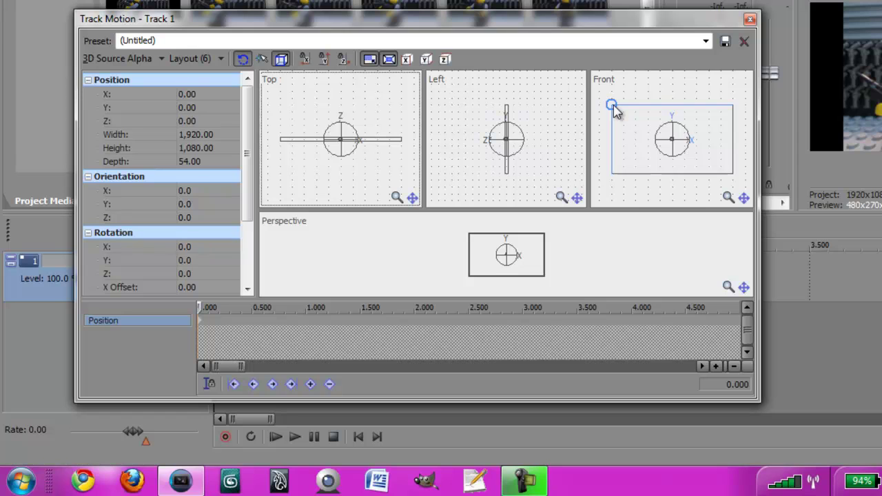
{"action": "left_click_drag", "start_coordinate": [615, 112], "coordinate": [608, 106]}
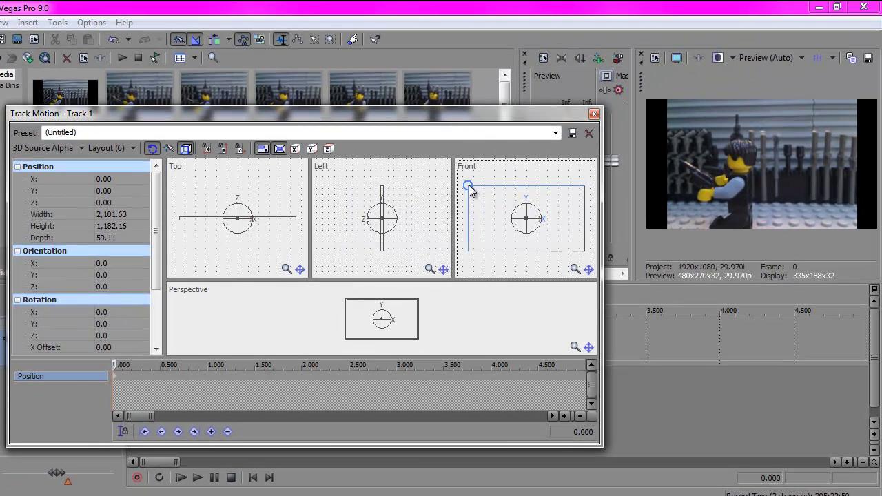
{"action": "left_click_drag", "start_coordinate": [468, 188], "coordinate": [459, 180]}
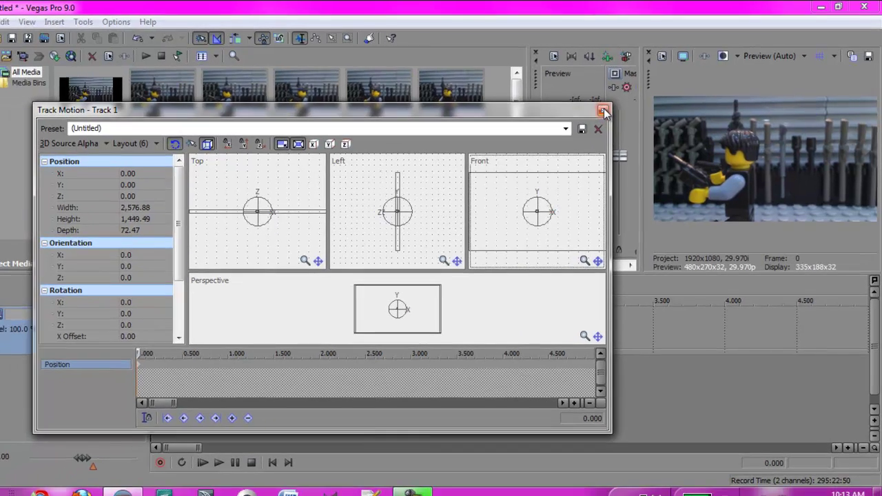
{"action": "left_click", "coordinate": [593, 113]}
Play back the filled frame, then delete the stills track
{"action": "key", "text": "space"}
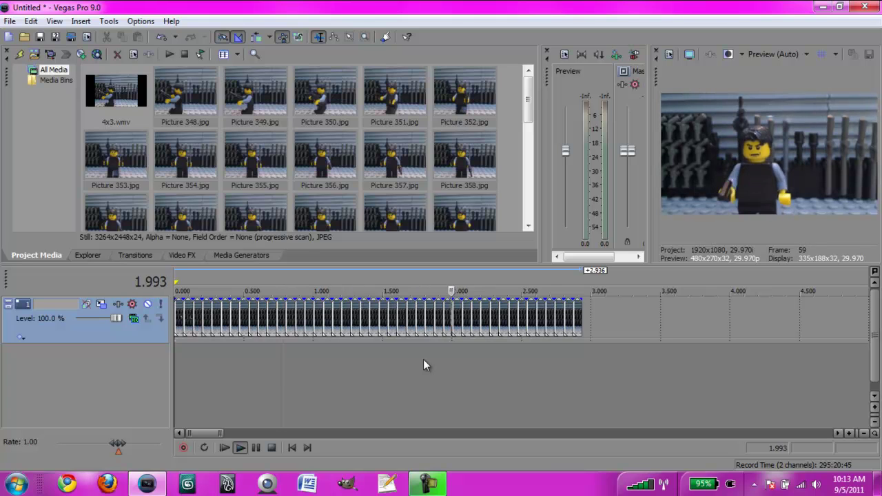
{"action": "key", "text": "space"}
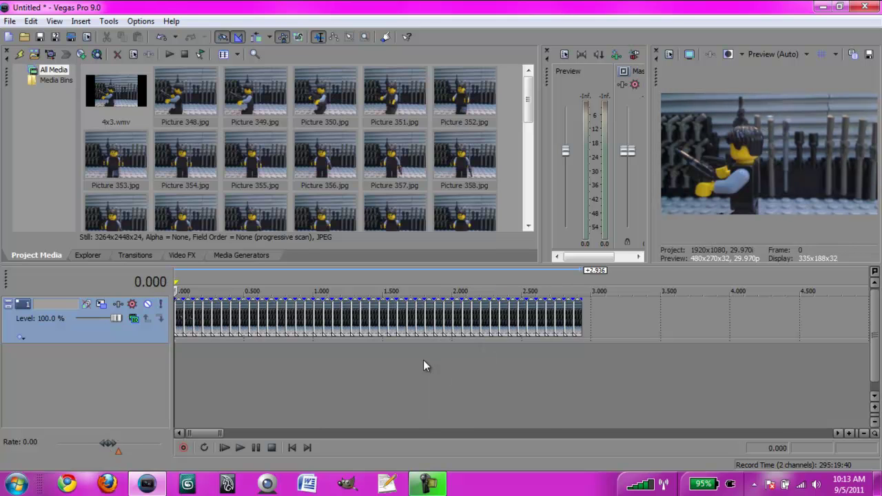
{"action": "right_click", "coordinate": [122, 334]}
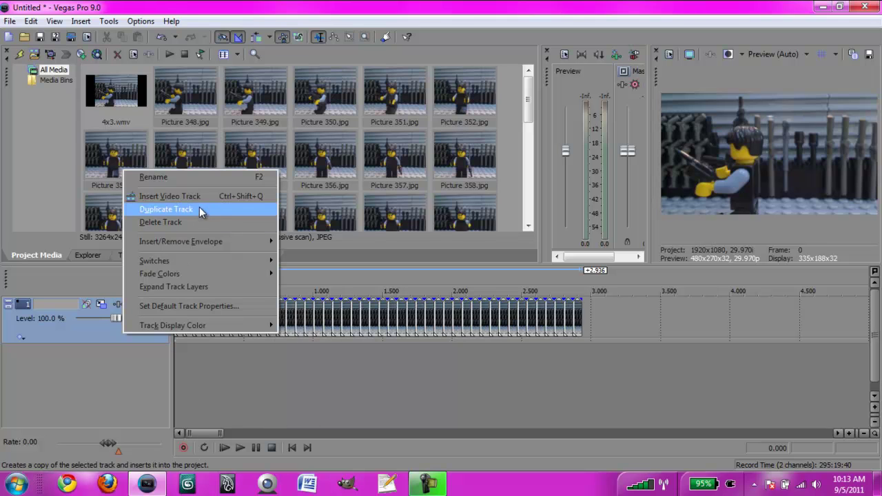
{"action": "left_click", "coordinate": [188, 221]}
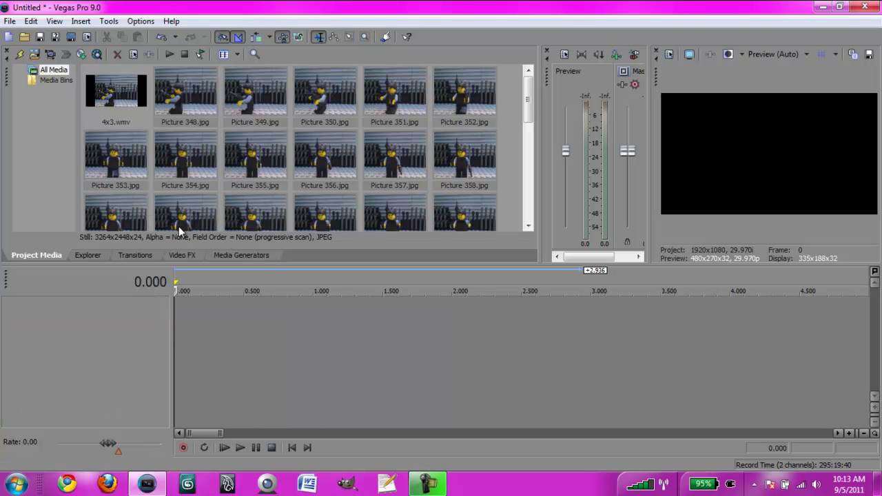
Insert a new empty video track and select 4x3.wmv in the media list
{"action": "right_click", "coordinate": [120, 340]}
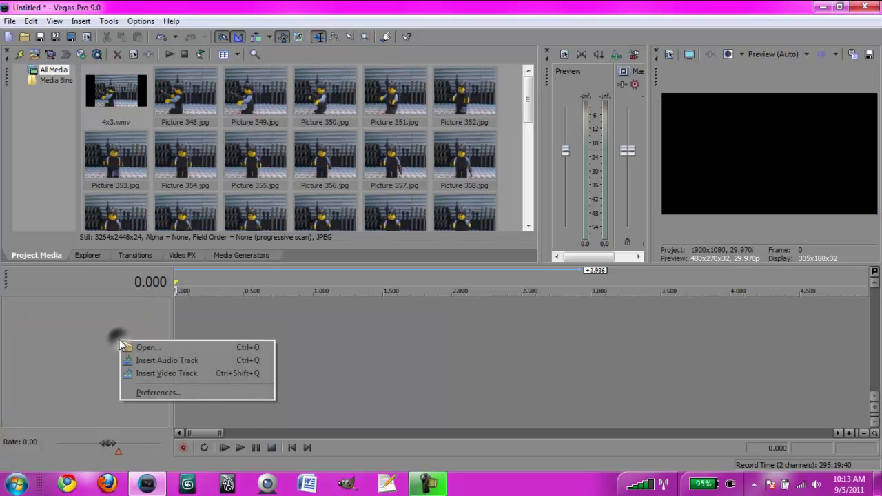
{"action": "left_click", "coordinate": [172, 377]}
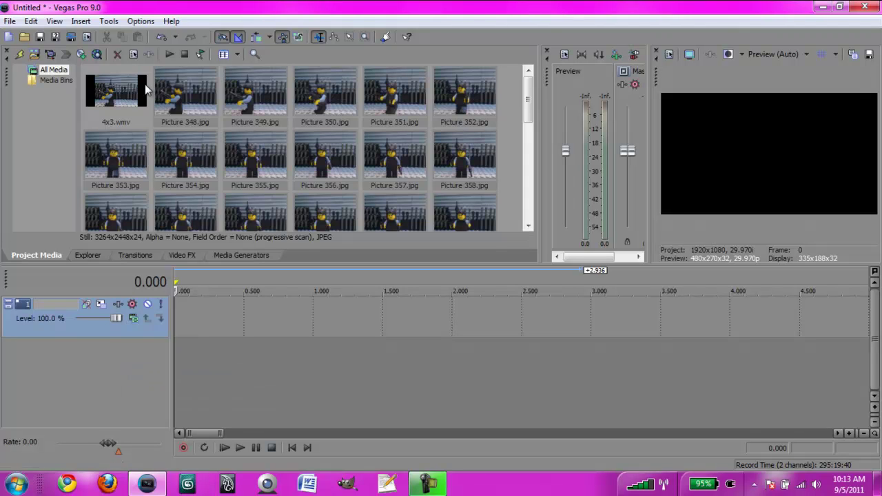
{"action": "left_click", "coordinate": [127, 90]}
Place 4x3.wmv on track 1 and crop its Pan/Crop frame about the centre to about 1,395 × 780
{"action": "left_click_drag", "start_coordinate": [191, 255], "coordinate": [180, 311]}
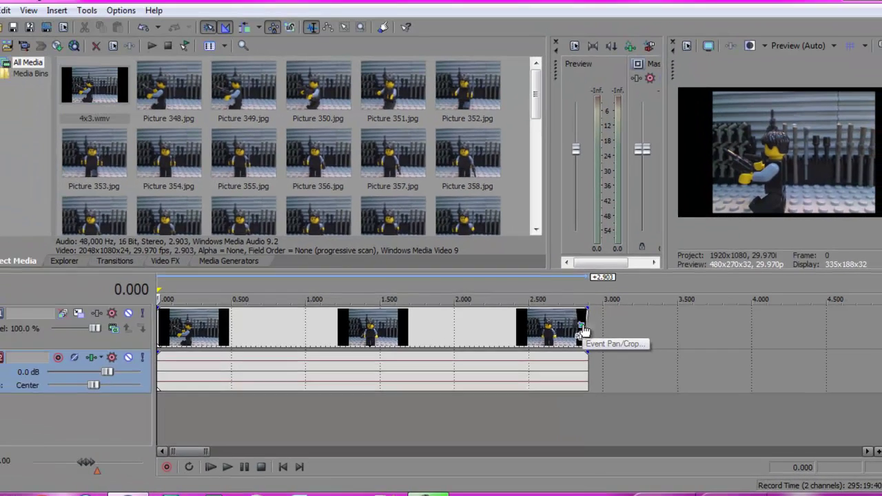
{"action": "left_click", "coordinate": [514, 265]}
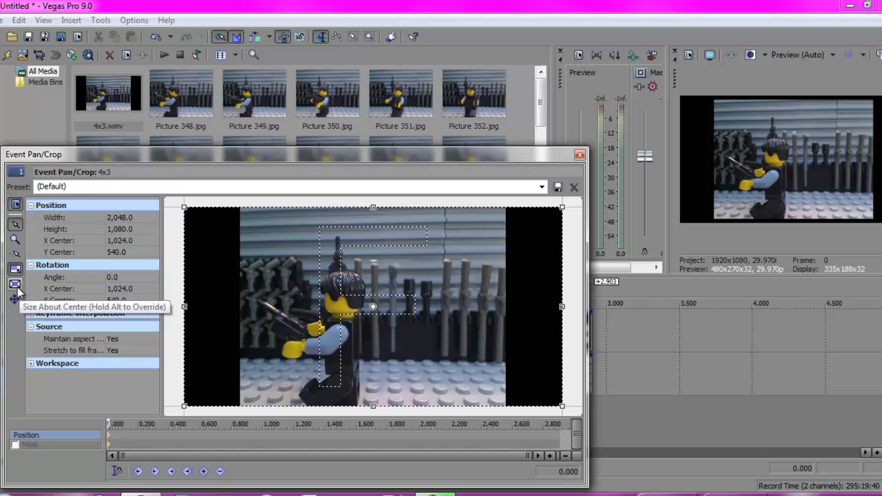
{"action": "left_click", "coordinate": [16, 288]}
{"action": "left_click_drag", "start_coordinate": [179, 204], "coordinate": [242, 228]}
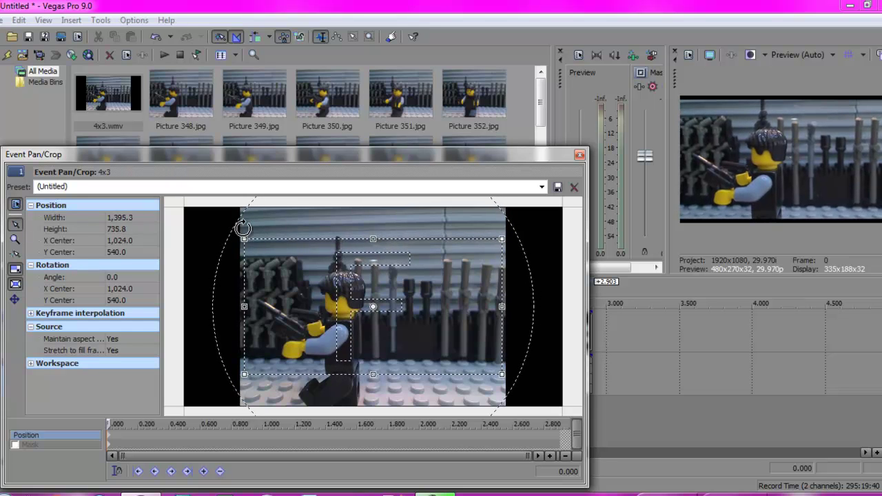
{"action": "left_click", "coordinate": [14, 282]}
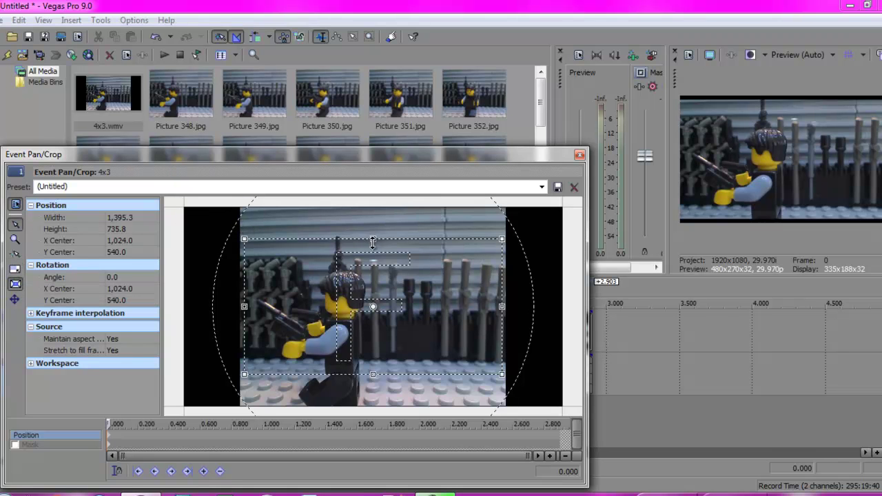
{"action": "left_click_drag", "start_coordinate": [372, 242], "coordinate": [374, 238]}
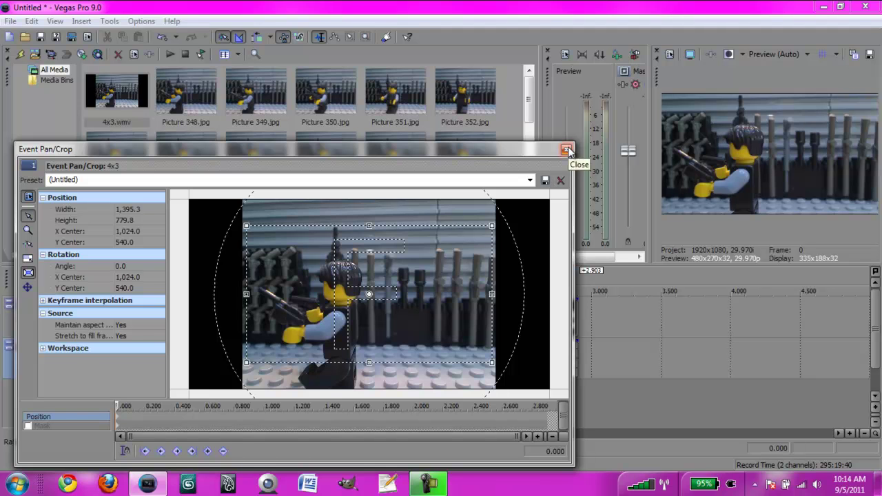
Close Event Pan/Crop and exit Vegas Pro without saving the project
{"action": "left_click", "coordinate": [567, 150]}
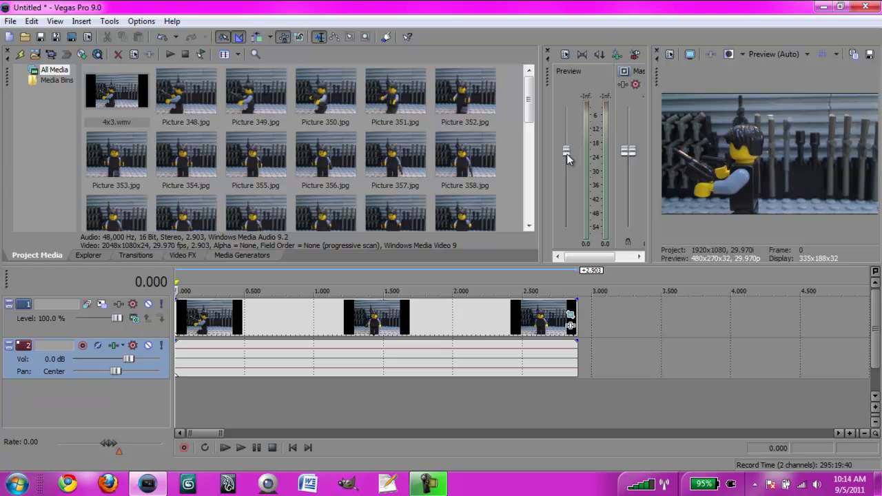
{"action": "left_click", "coordinate": [865, 7]}
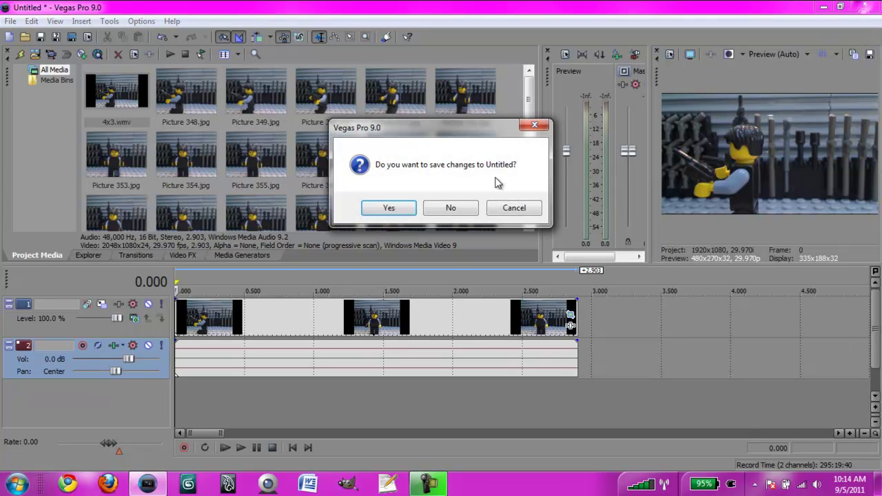
{"action": "left_click", "coordinate": [447, 213]}
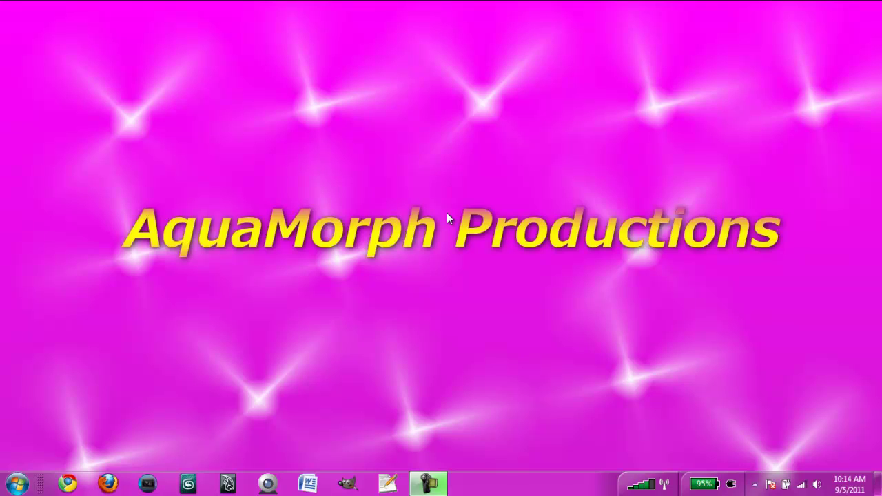